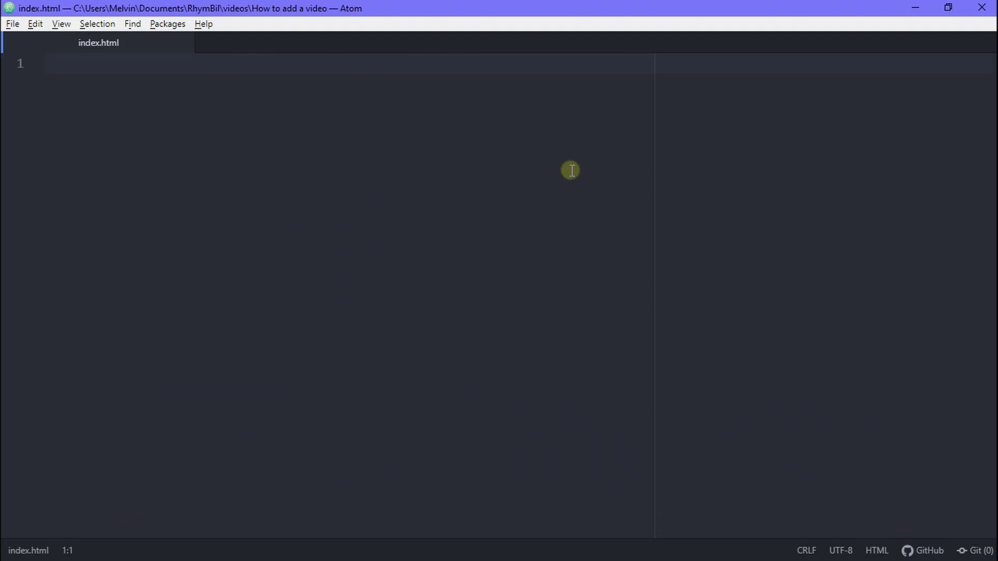
Switch to the How to add a video folder in File Explorer and select the videos folder.
key(alt+Tab)
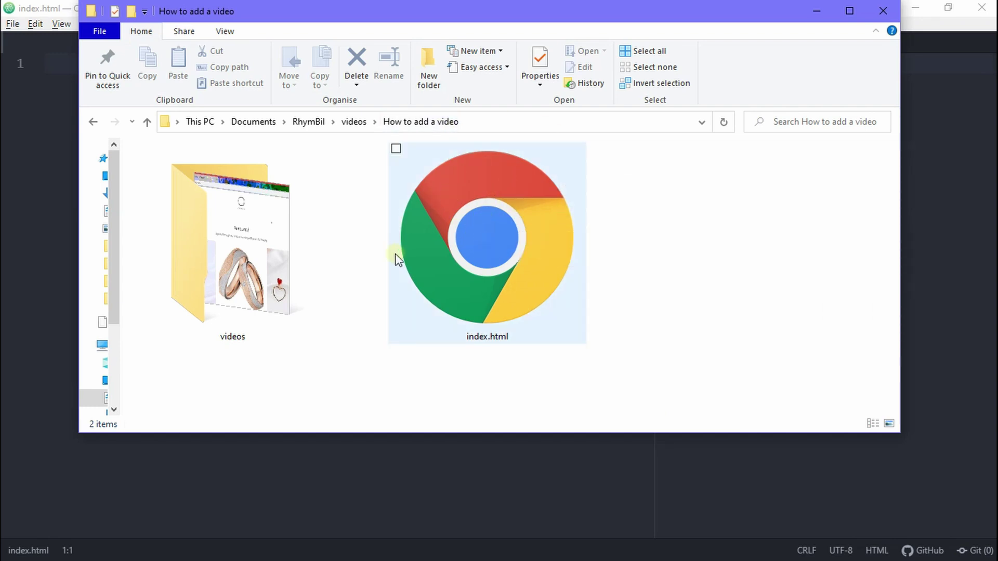
click(287, 269)
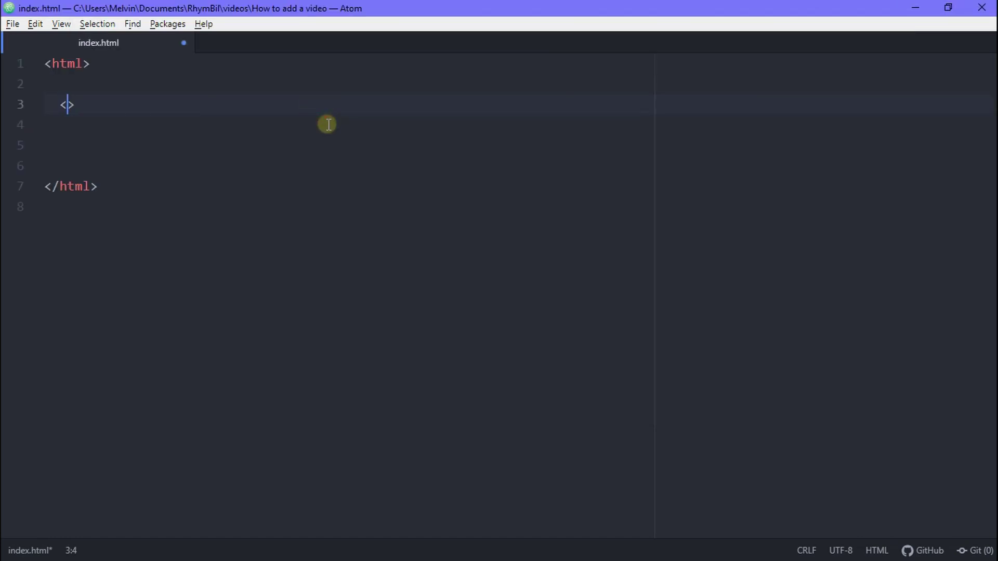
text(body)
Write the opening video tag with width 750, height 450 and controls.
key(Down)
key(Tab)
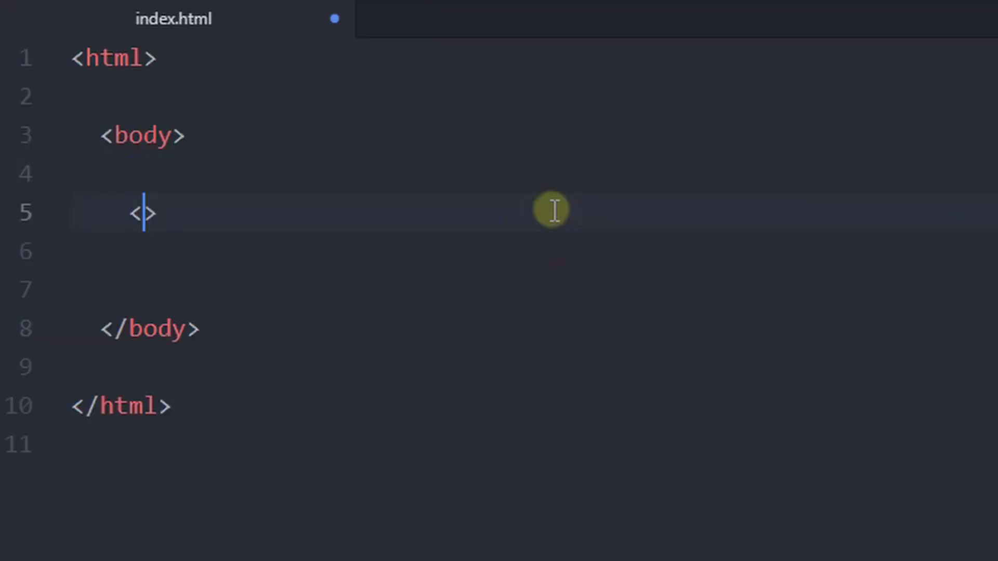
text(video )
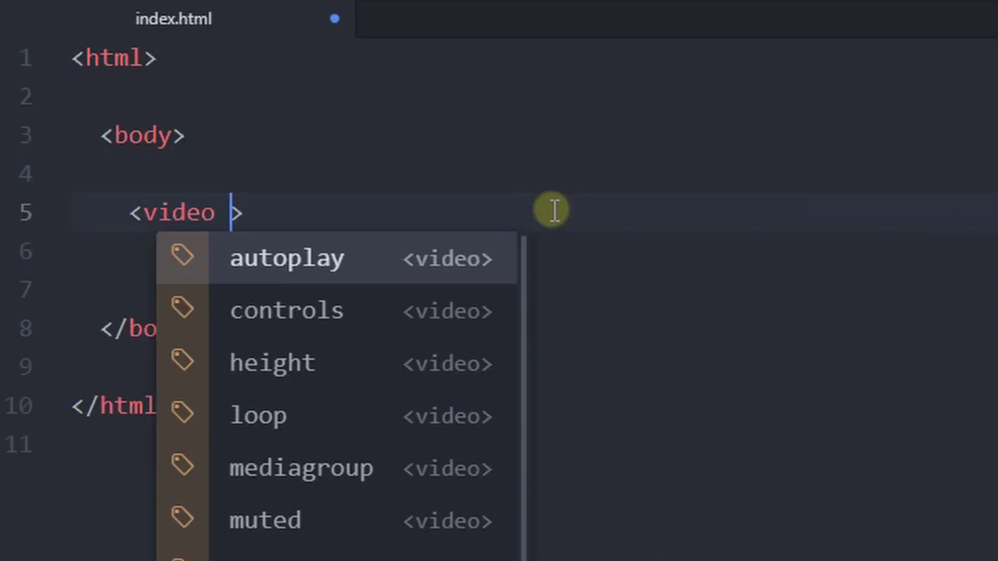
text(width=")
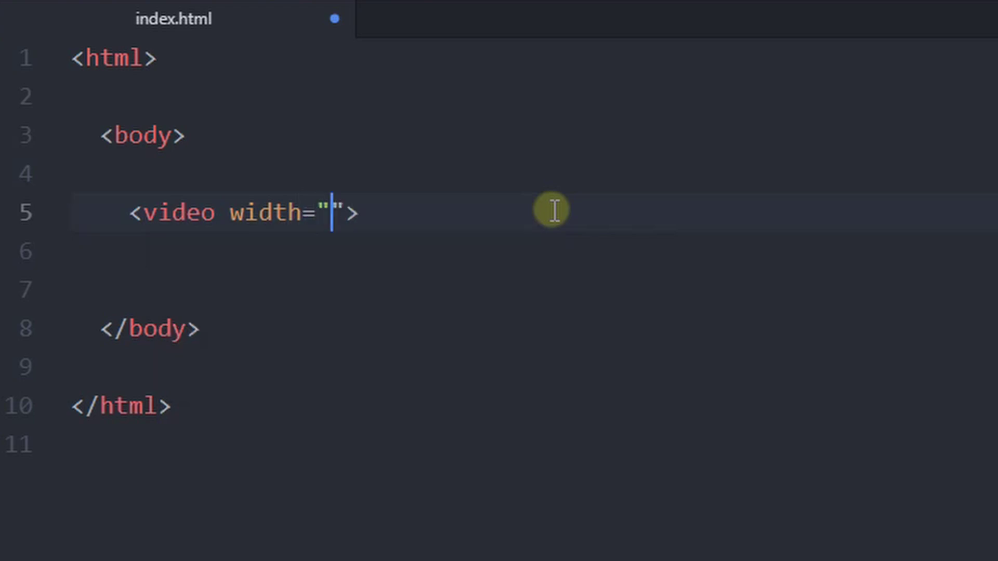
text(750")
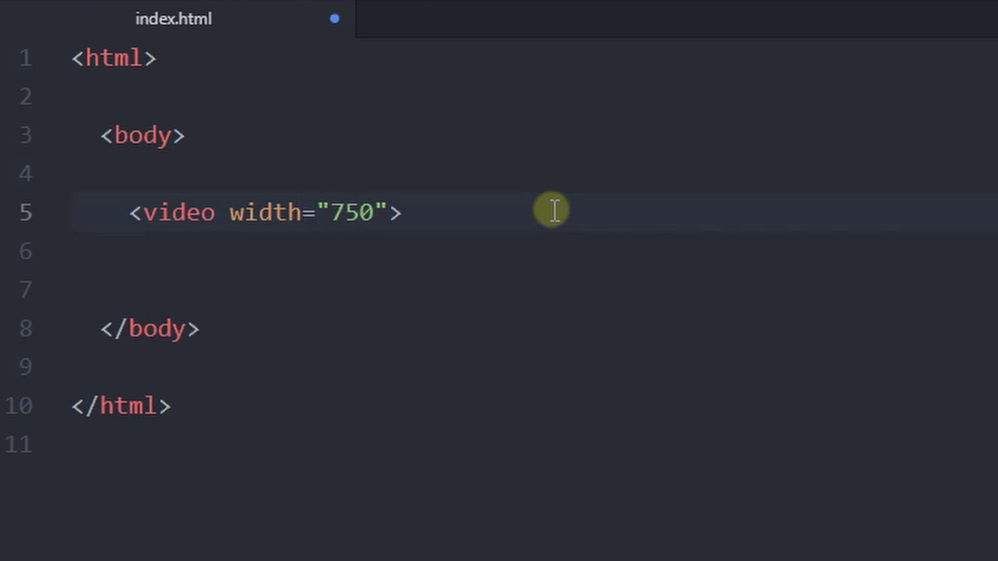
text( height=)
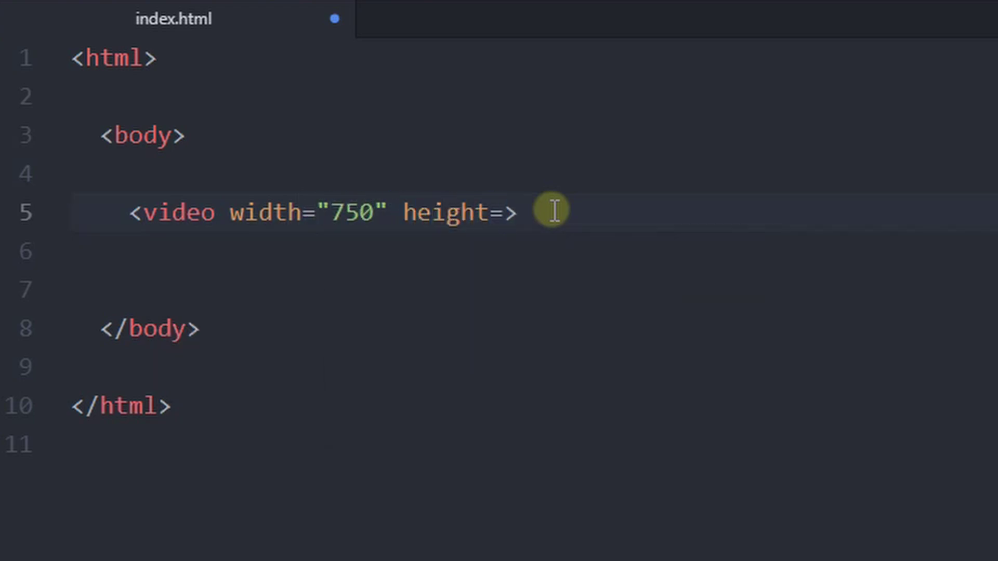
text("")
key(Left)
text(450)
key(Right)
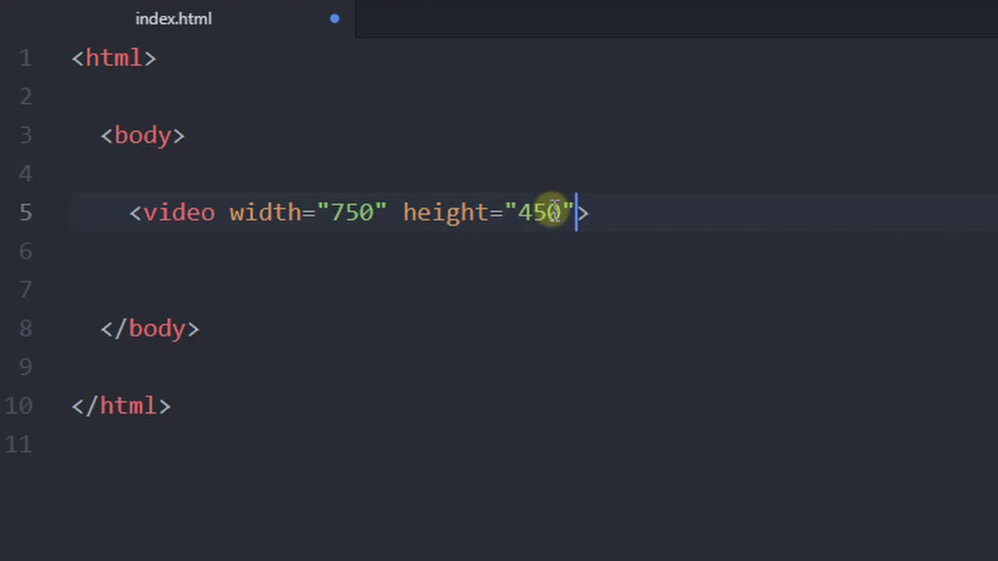
text(controls)
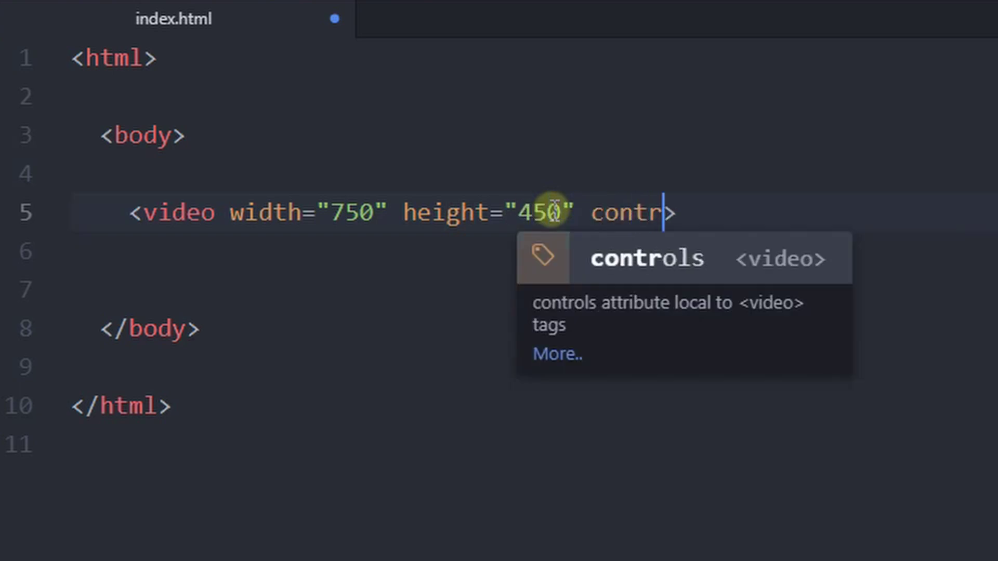
key(ctrl+s)
Add the closing </video> tag, save index.html, and indent a line inside the video.
key(End)
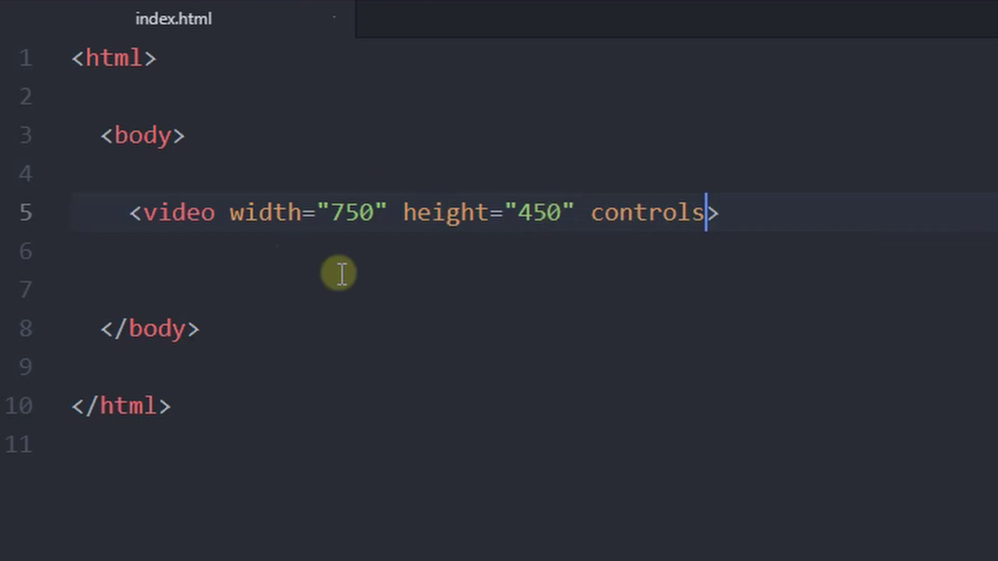
click(430, 306)
key(Tab)
key(Tab)
text(</video>)
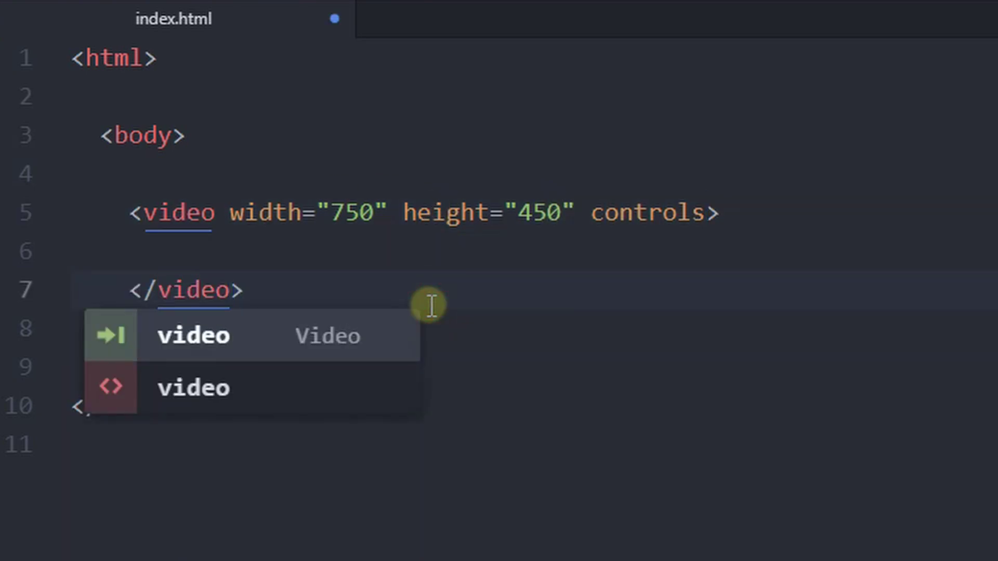
key(End)
key(Return)
key(ctrl+s)
click(439, 251)
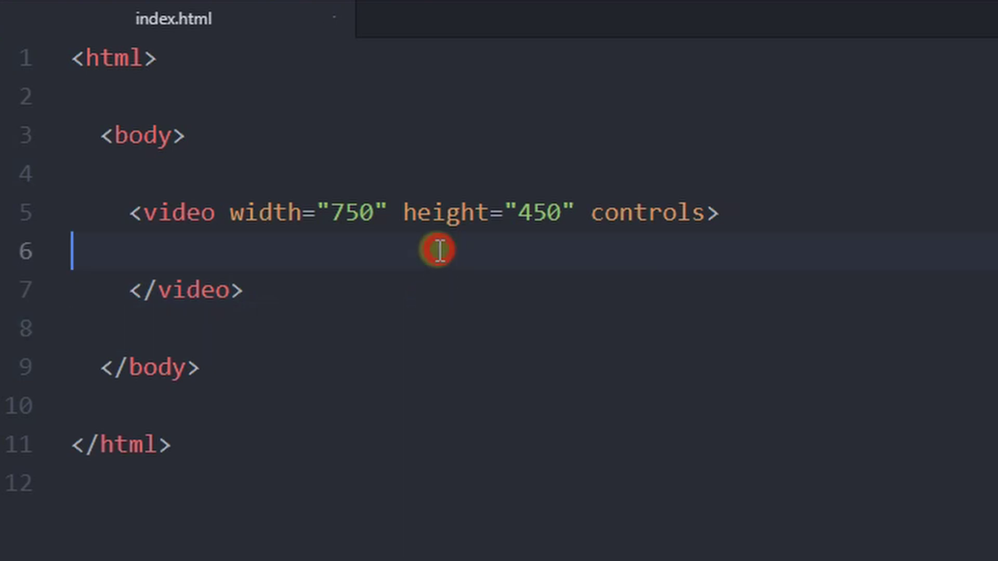
key(Tab)
text(<sou)
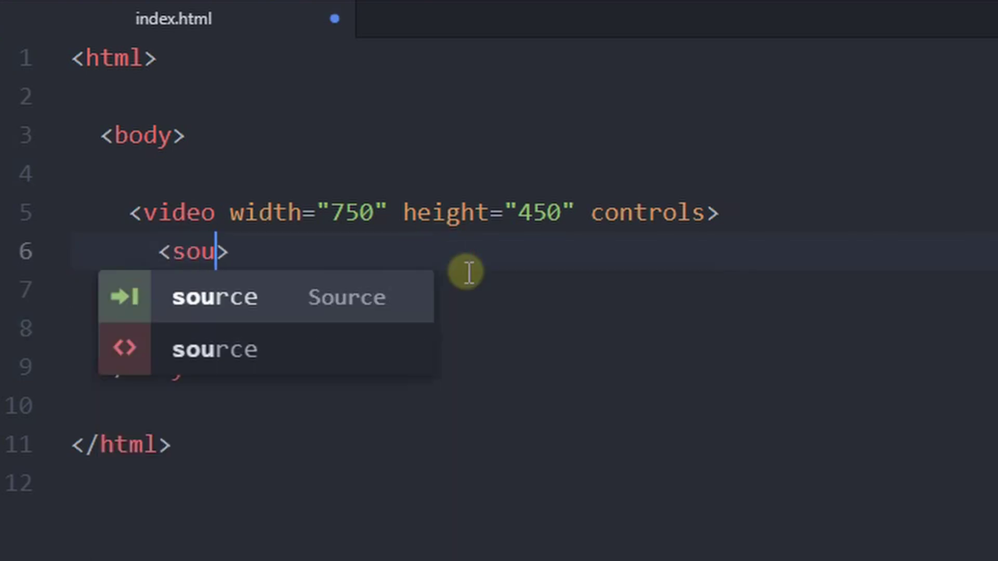
text(rce src)
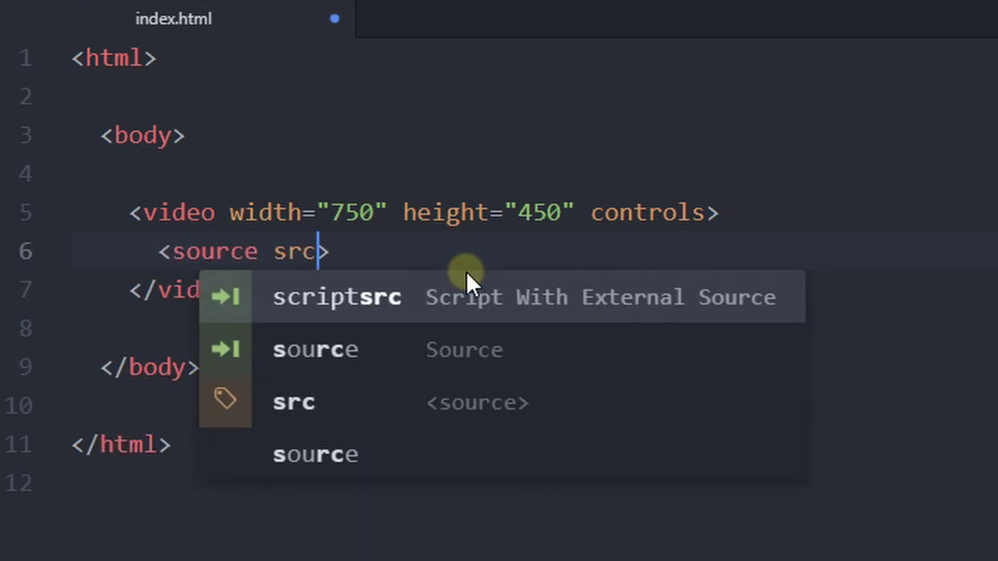
text(=")
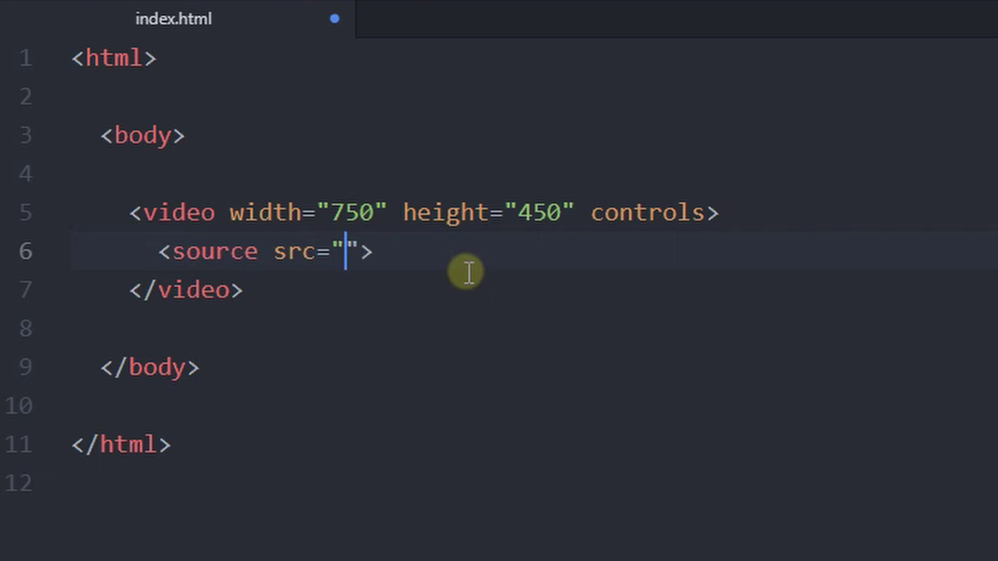
Complete the source tag with an empty src and type video/mp4.
key(Right)
text(ty)
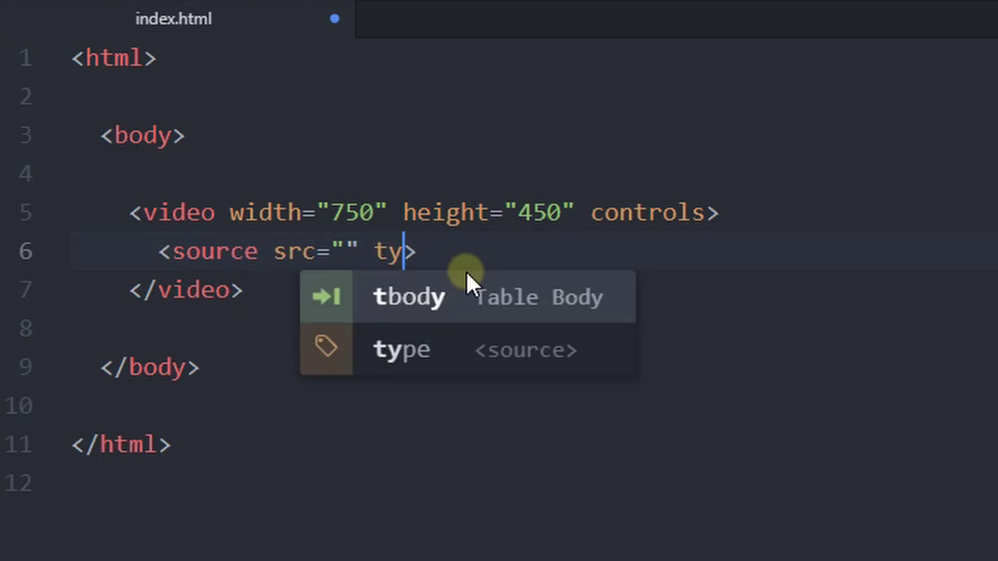
text(pe=")
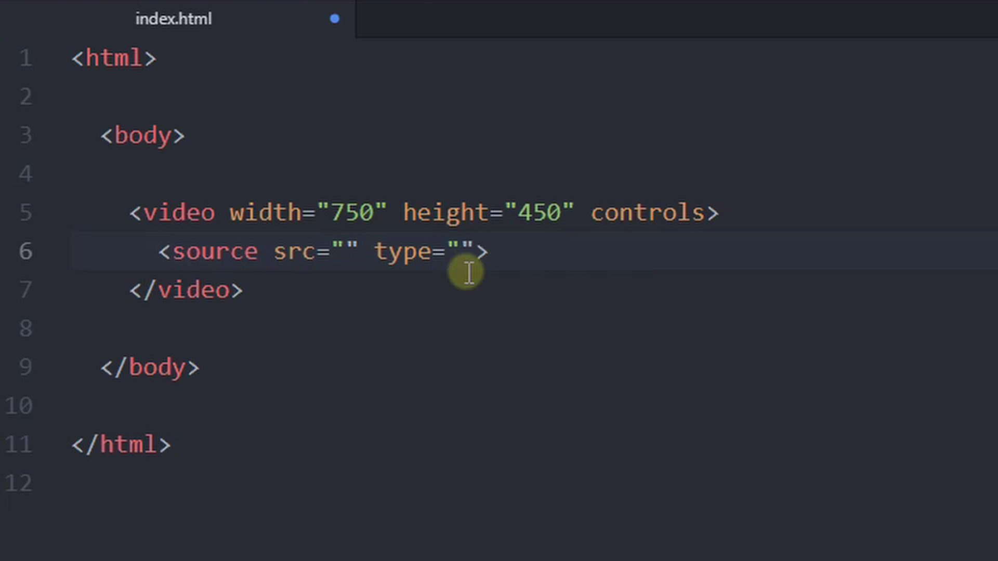
text(video)
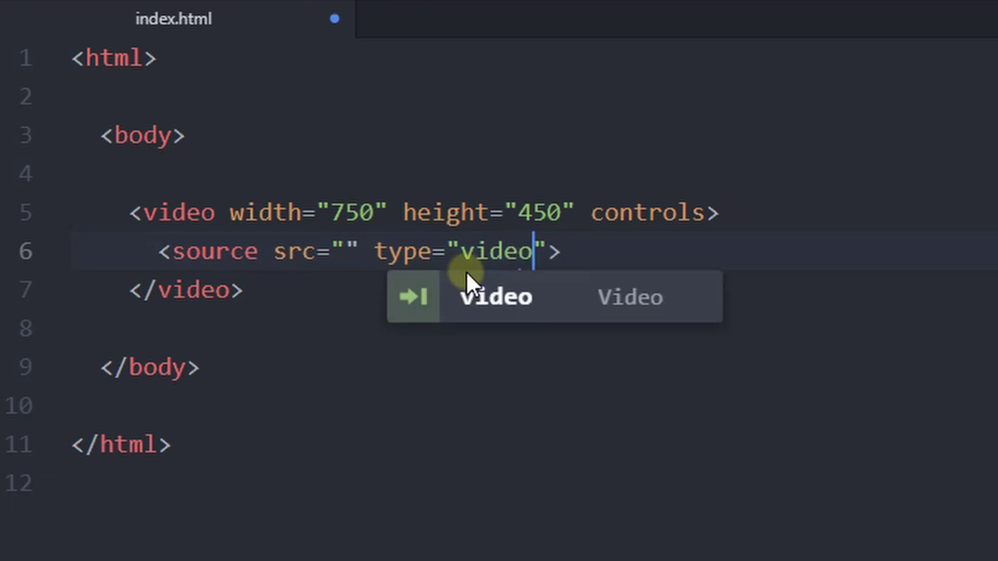
text(/mp4)
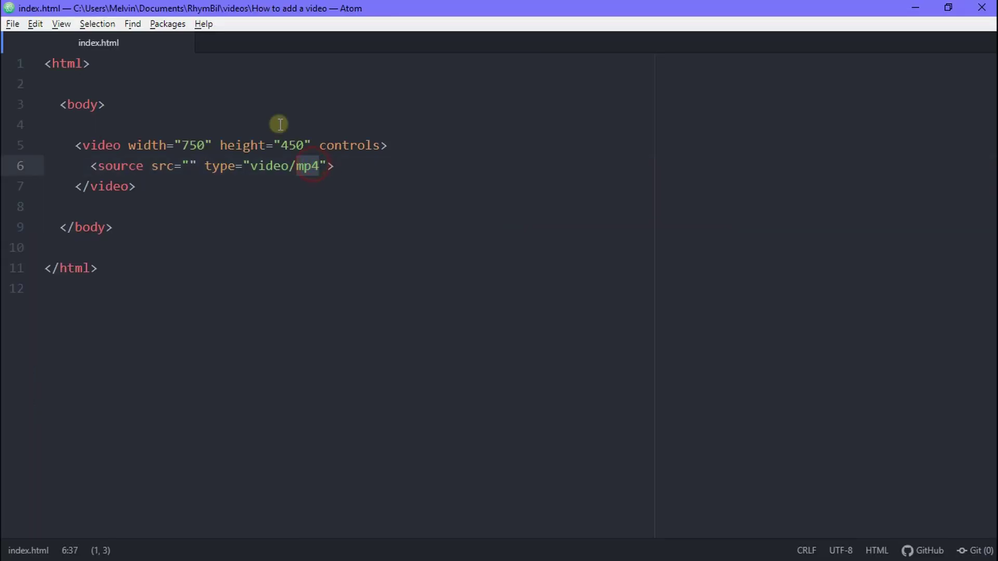
key(alt+Tab)
Check the videos folder's file name and place the caret inside the empty src quotes.
double_click(234, 242)
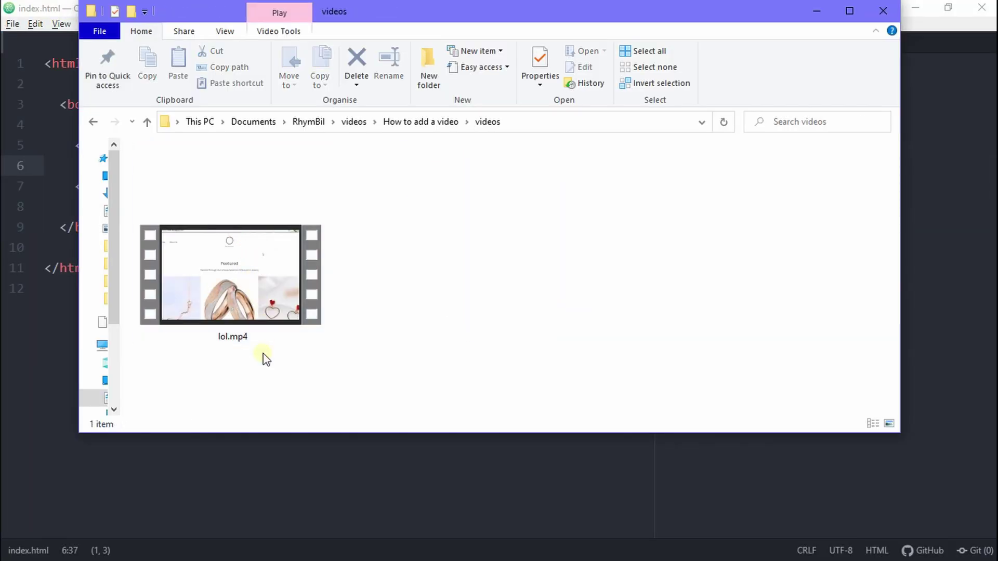
click(246, 341)
mouse_move(232, 337)
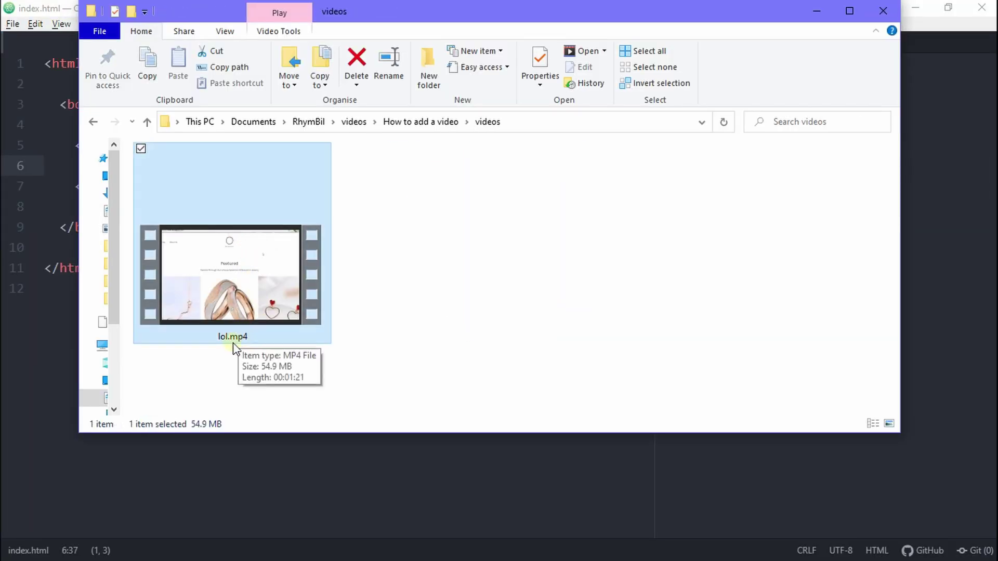
key(alt+Tab)
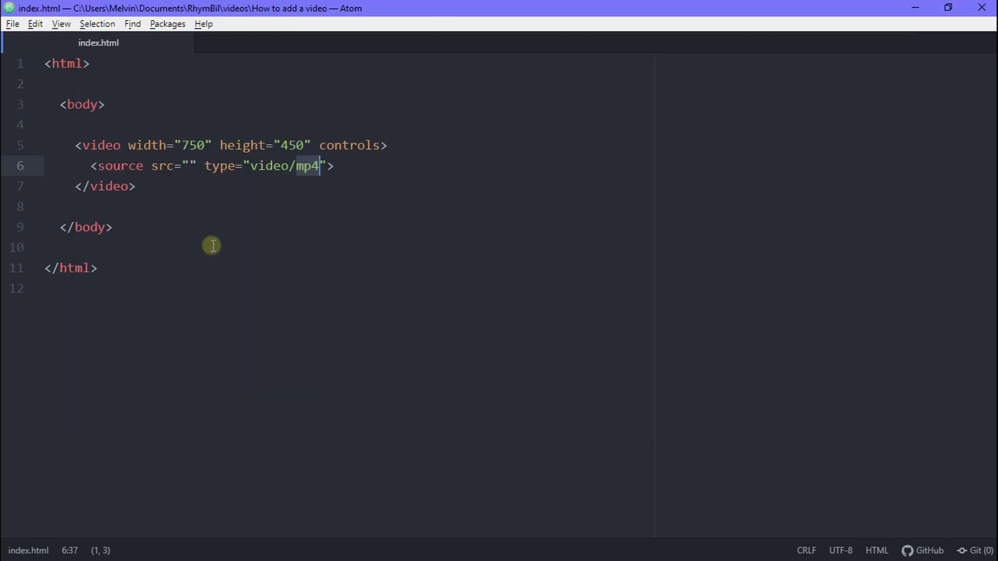
click(191, 167)
key(alt+Tab)
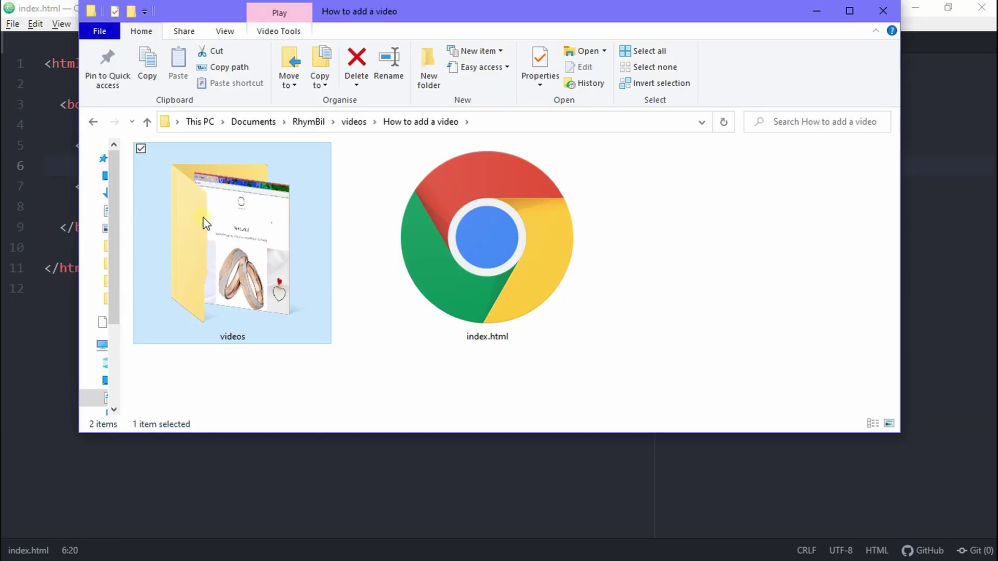
click(236, 250)
double_click(233, 247)
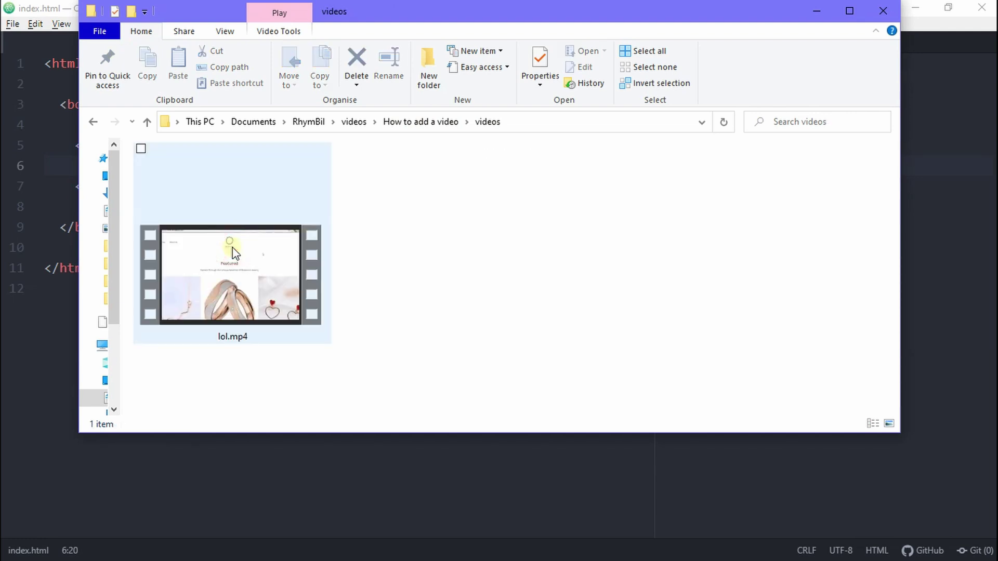
key(alt+Tab)
text(viod)
Set src to videos/lol.mp4, fix the typos, and open a new line inside the video.
key(BackSpace)
key(BackSpace)
text(d)
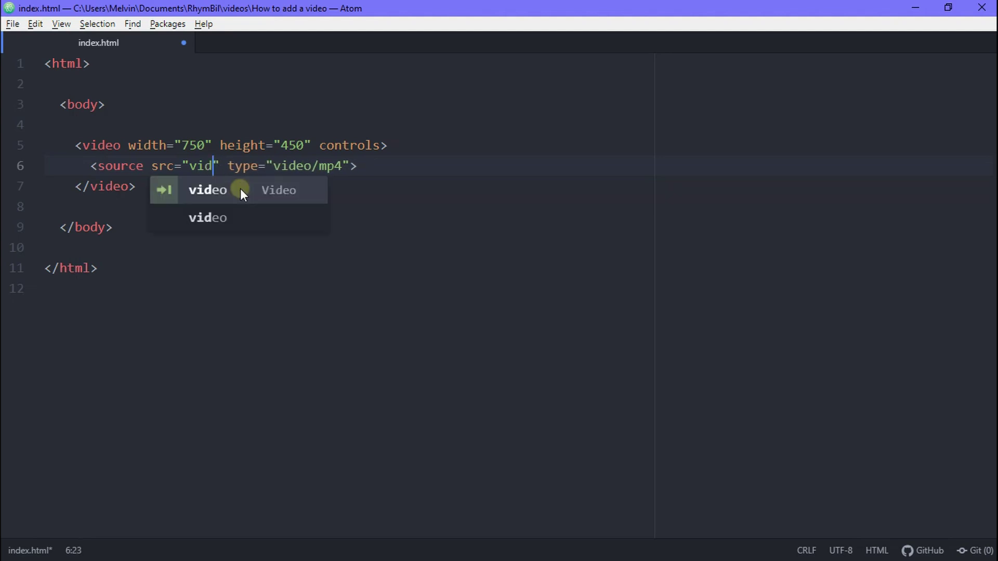
text(eos)
key(alt+Tab)
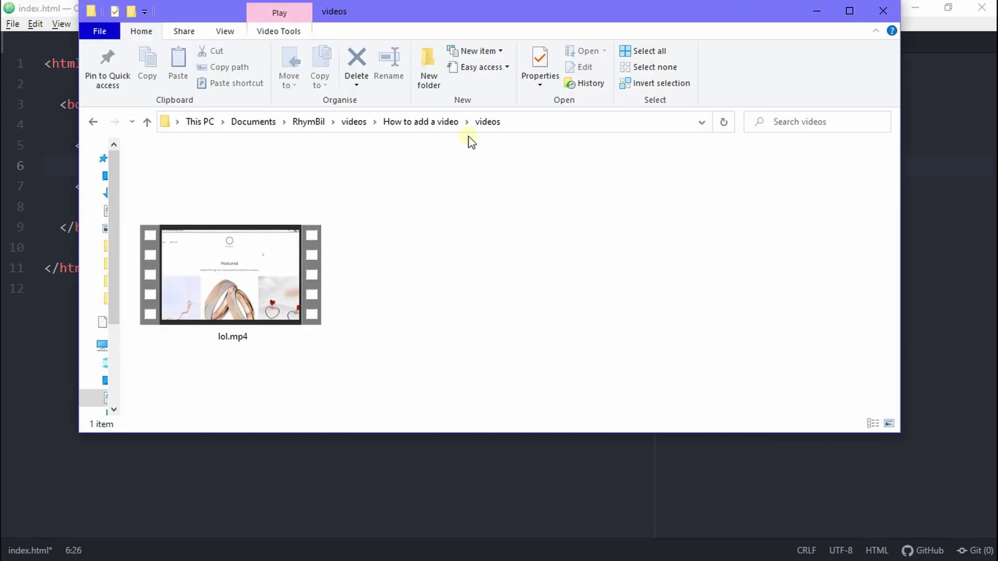
click(425, 121)
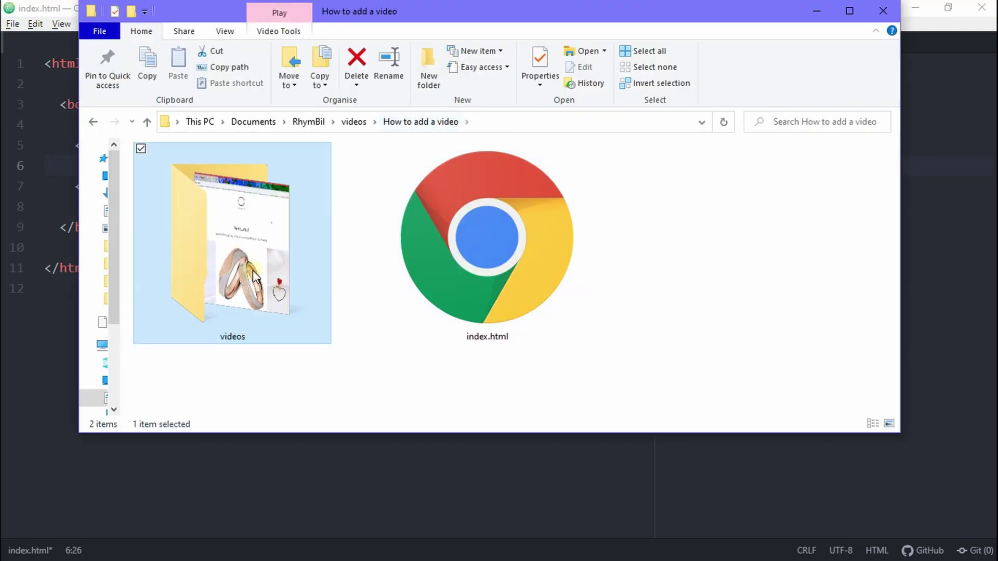
double_click(238, 293)
click(244, 311)
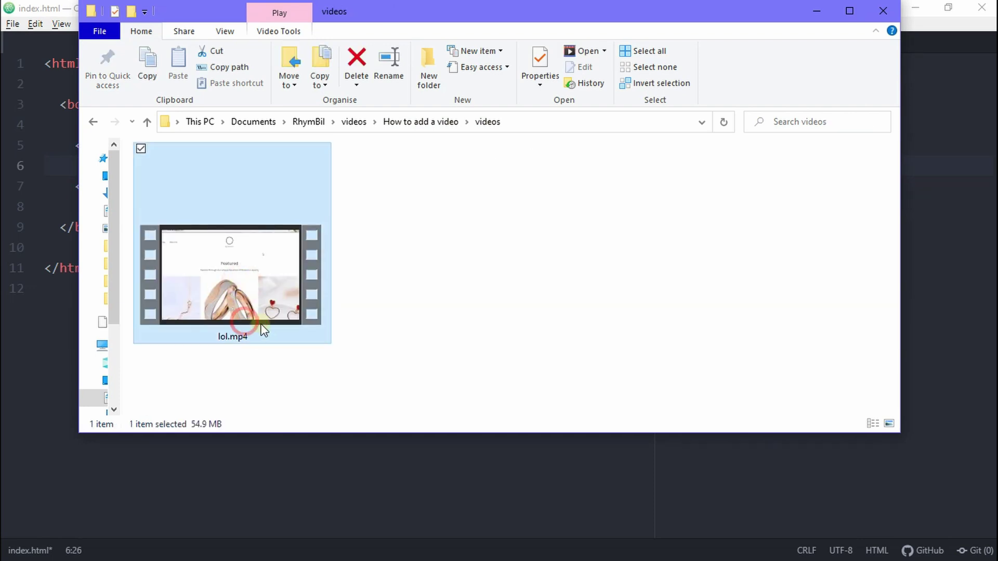
key(alt+Tab)
text(/lol.mpt)
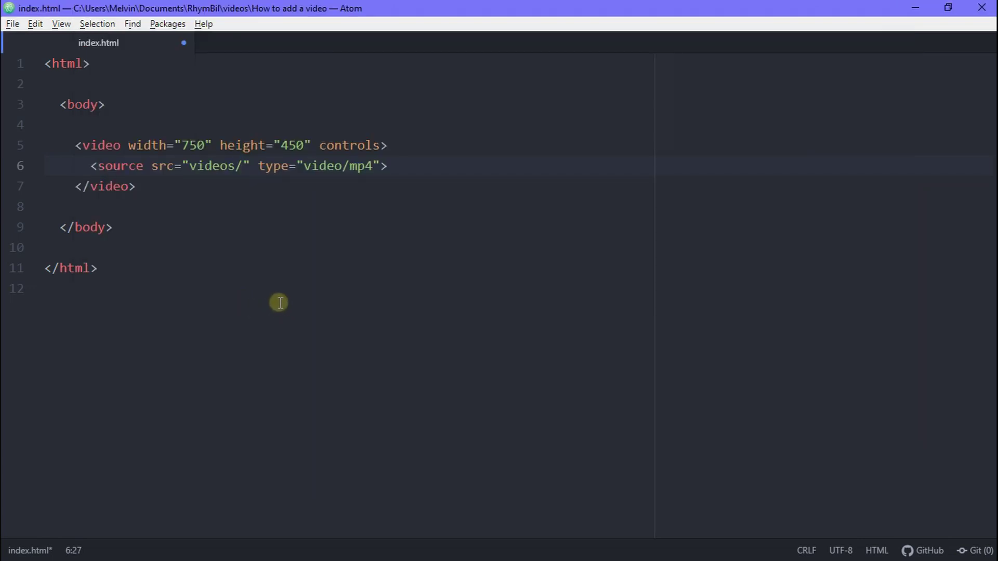
key(BackSpace)
text(4)
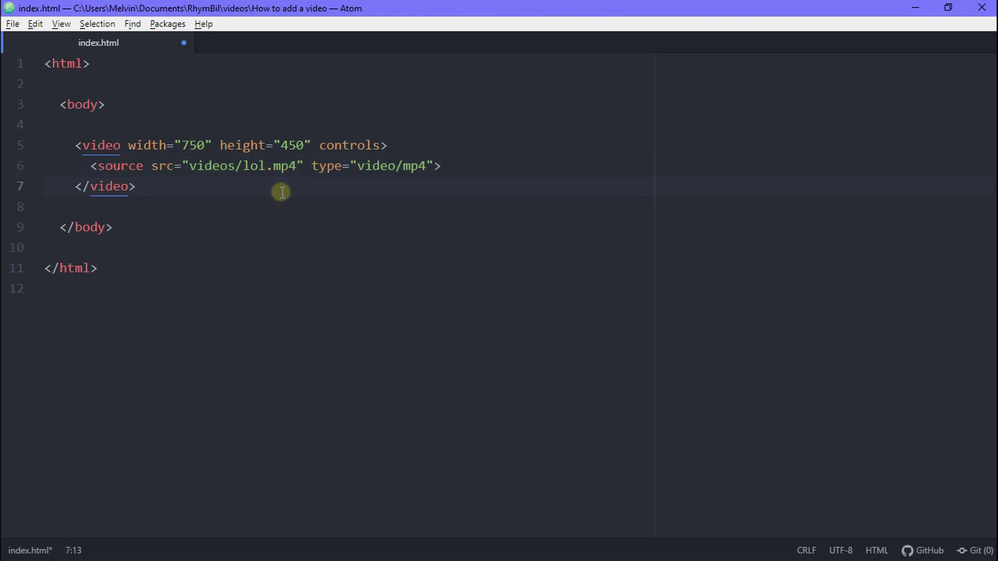
key(Return)
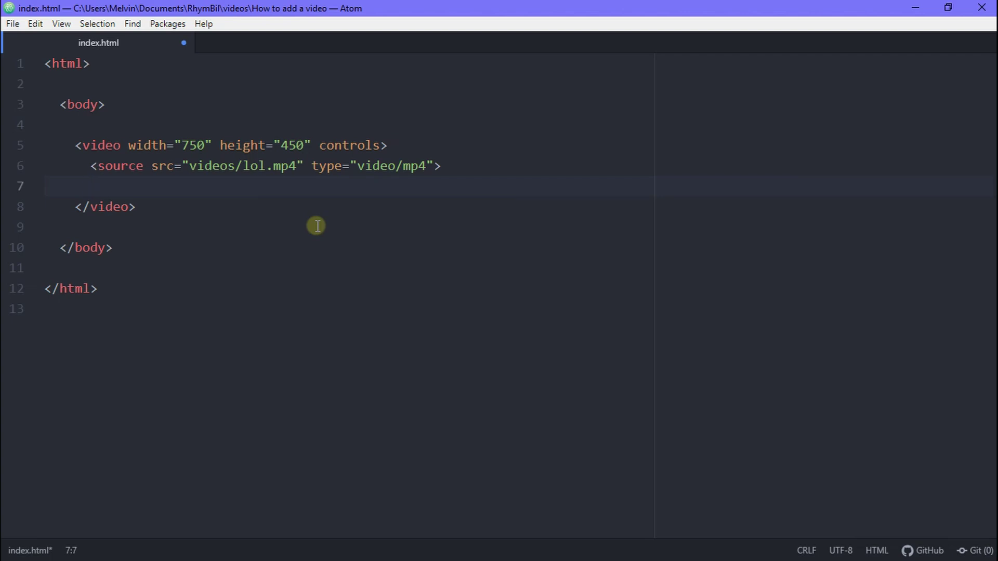
text(Your browser is doo doo.)
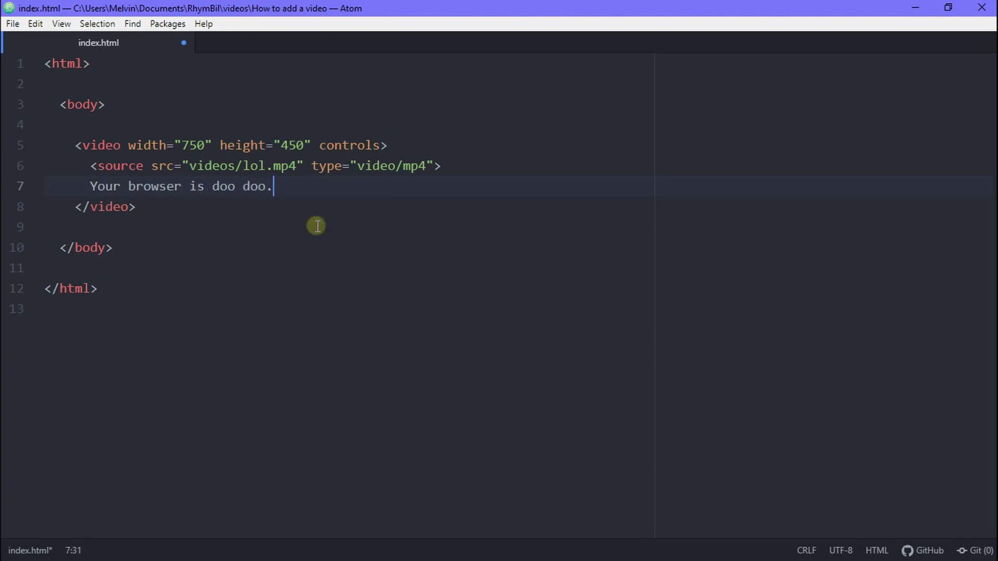
text( Can't play )
text(video.)
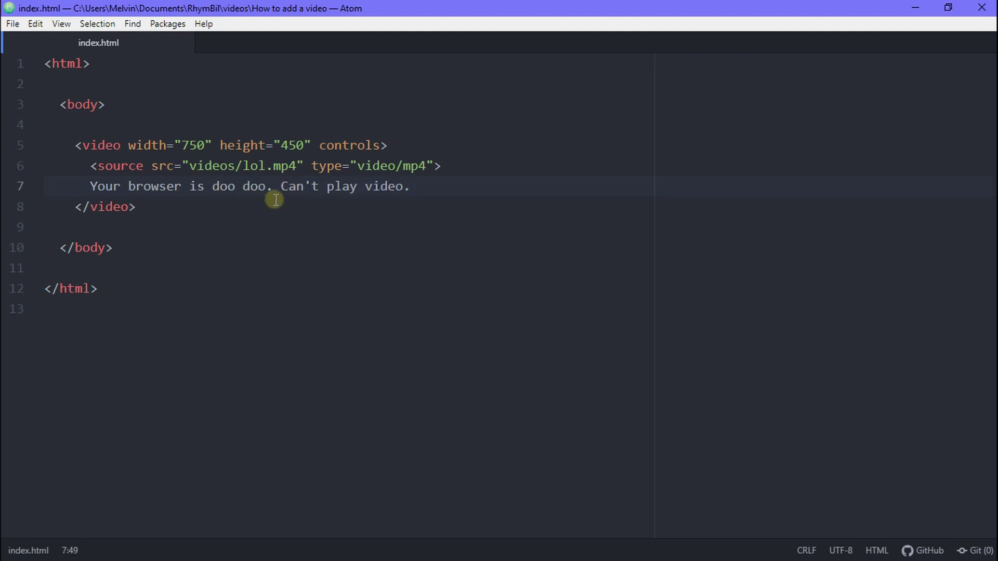
Open the saved index.html from the project folder in Chrome.
key(alt+Tab)
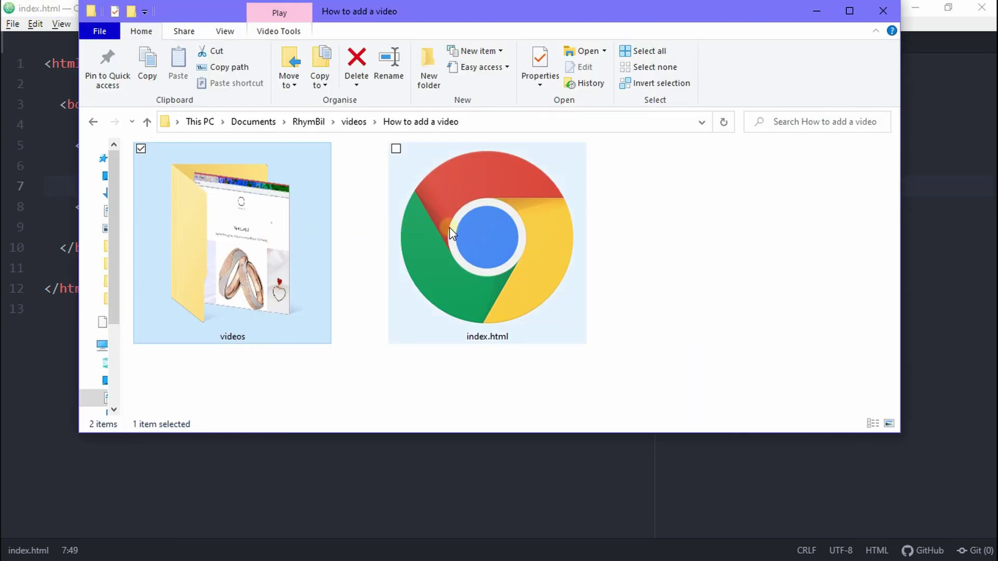
click(450, 227)
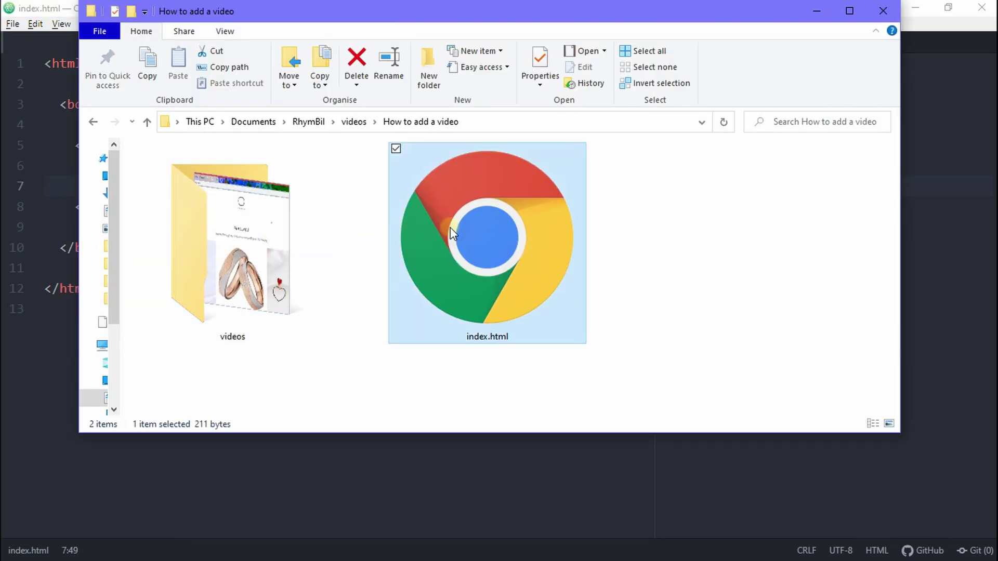
double_click(450, 227)
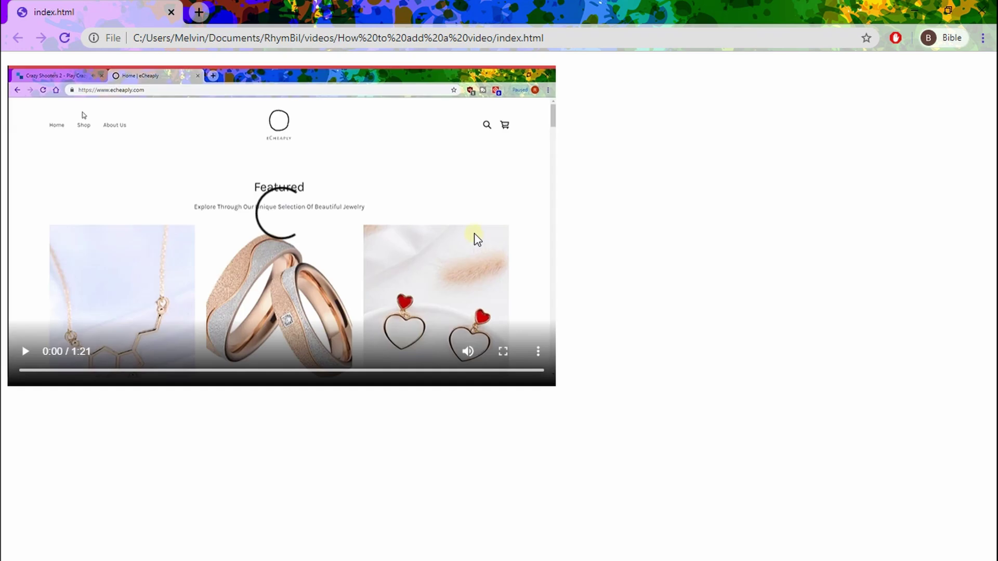
Toggle the player's mute button, start lol.mp4 playing, then click off the video.
click(468, 351)
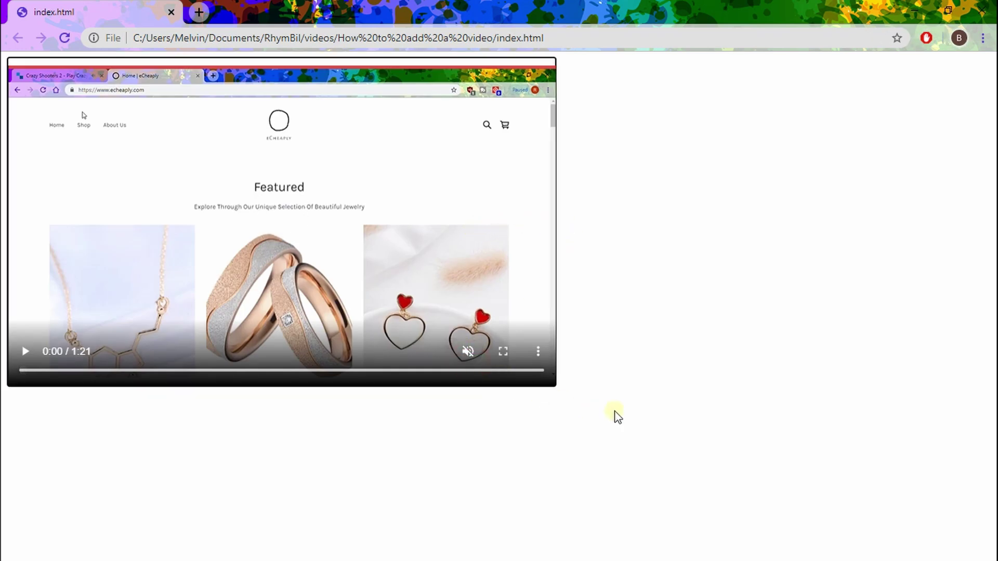
click(25, 350)
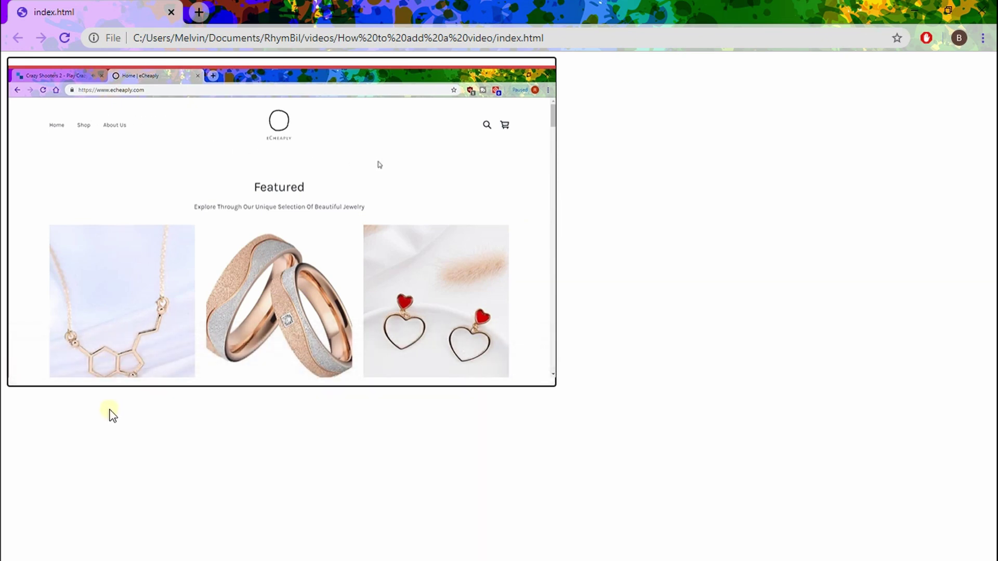
click(229, 445)
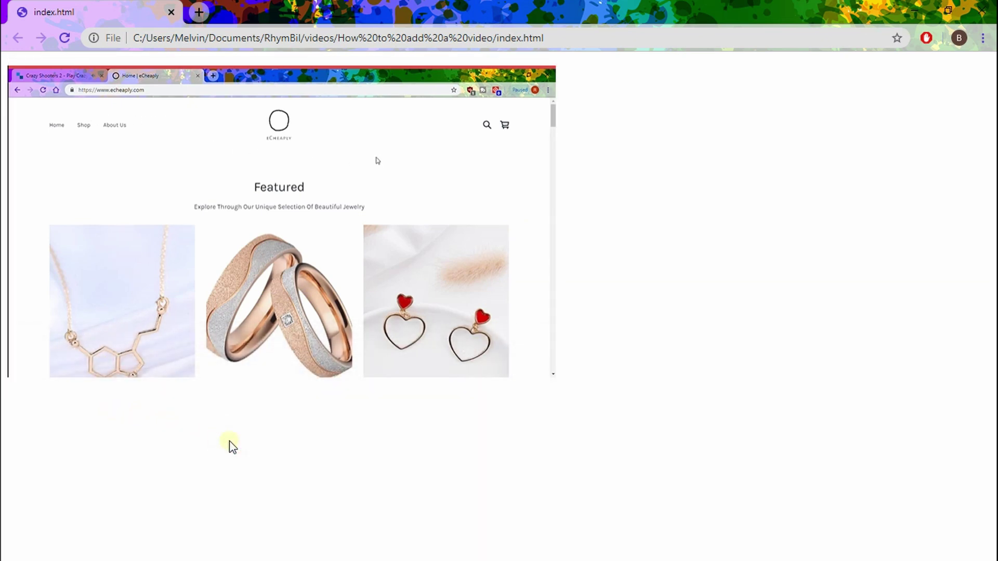